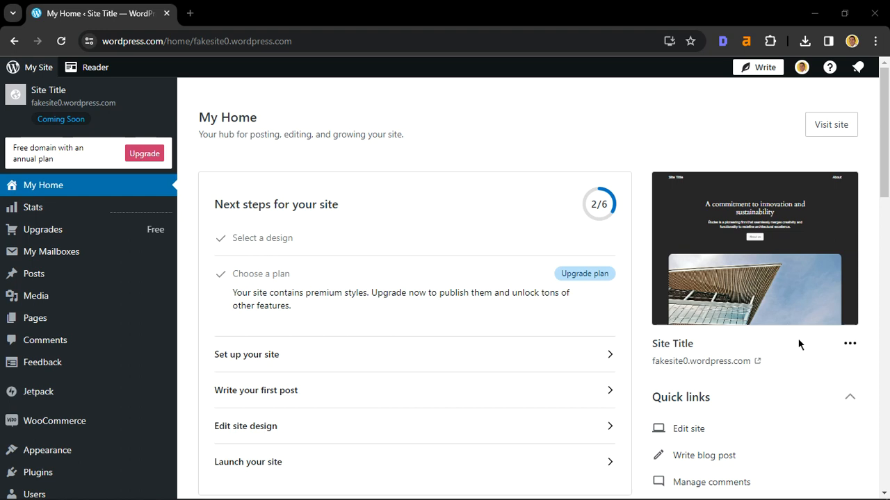
Open the site's homepage design in the site editor and disable the SEObar for this domain.
mouse_move(778, 233)
left_click(747, 256)
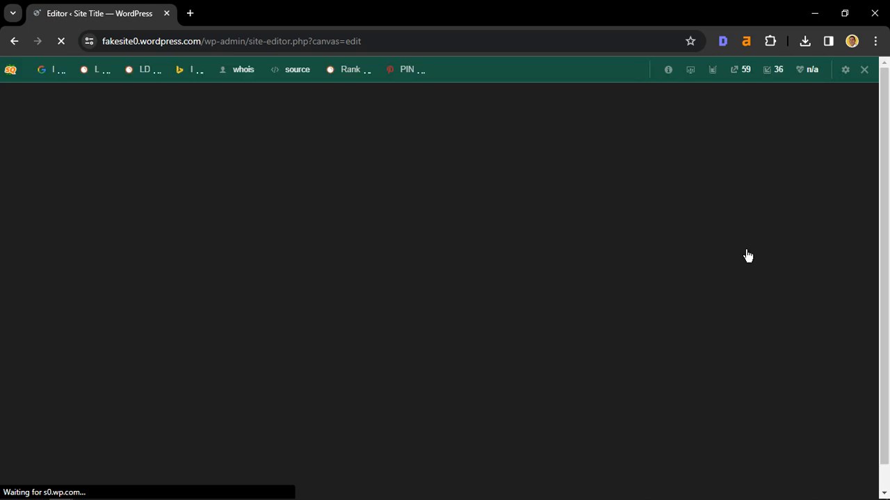
left_click(864, 70)
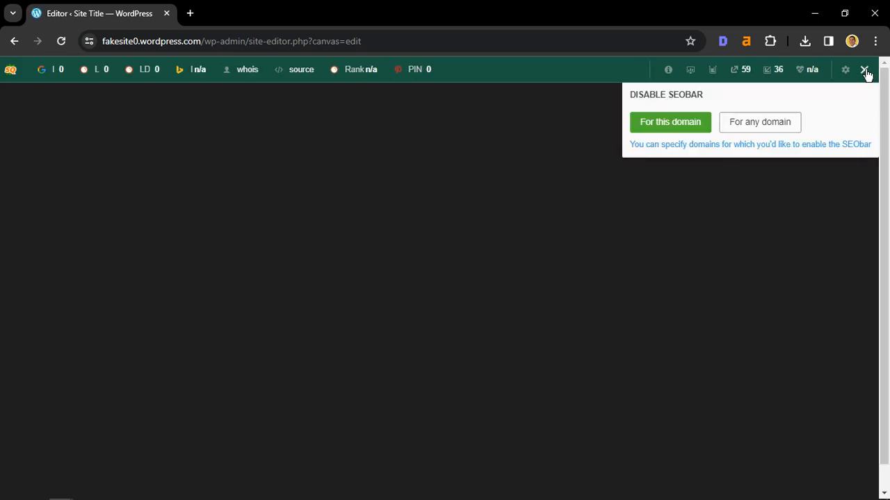
left_click(690, 125)
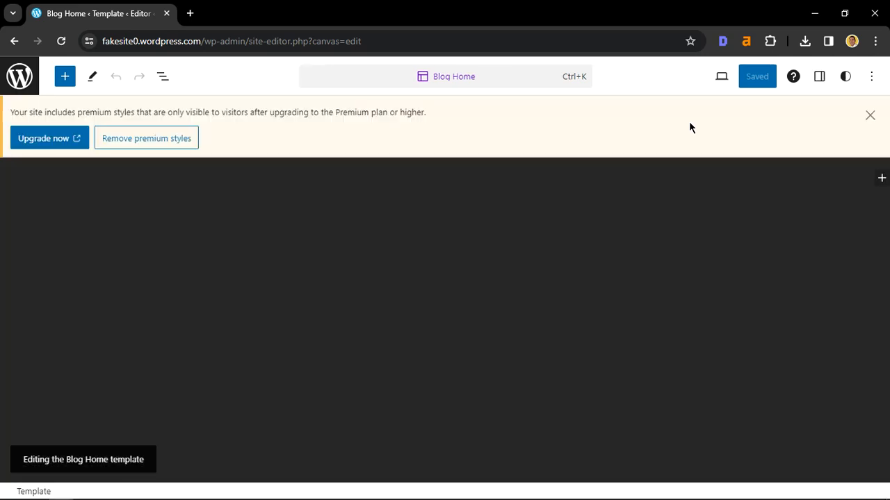
Dismiss the premium styles notice and replace the homepage's main heading text with "Fake Site".
left_click(873, 114)
scroll(514, 243, "down", 1)
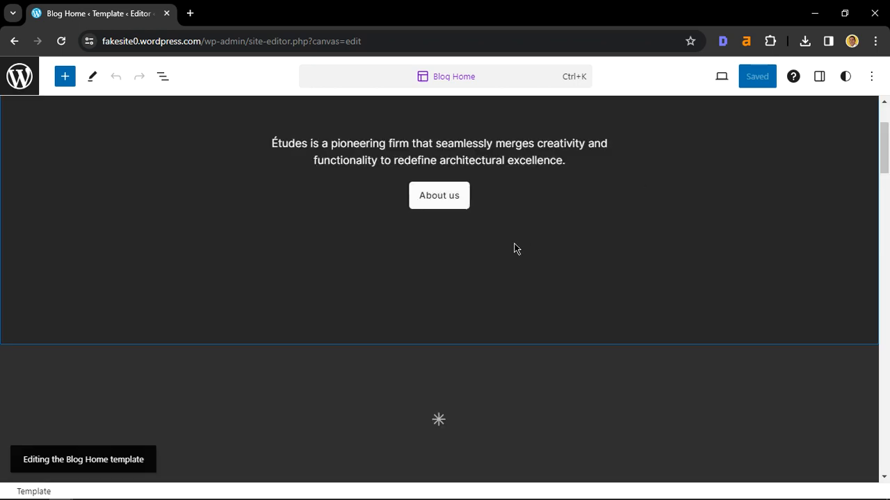
scroll(513, 242, "up", 1)
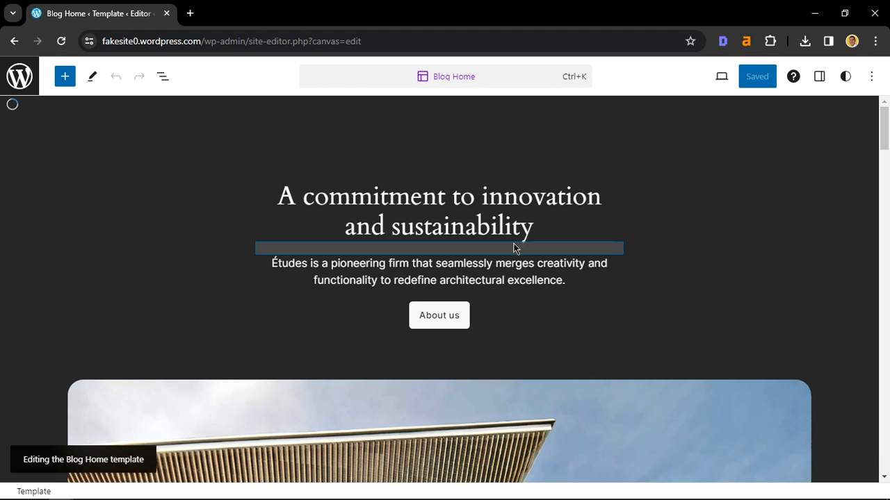
left_click(450, 196)
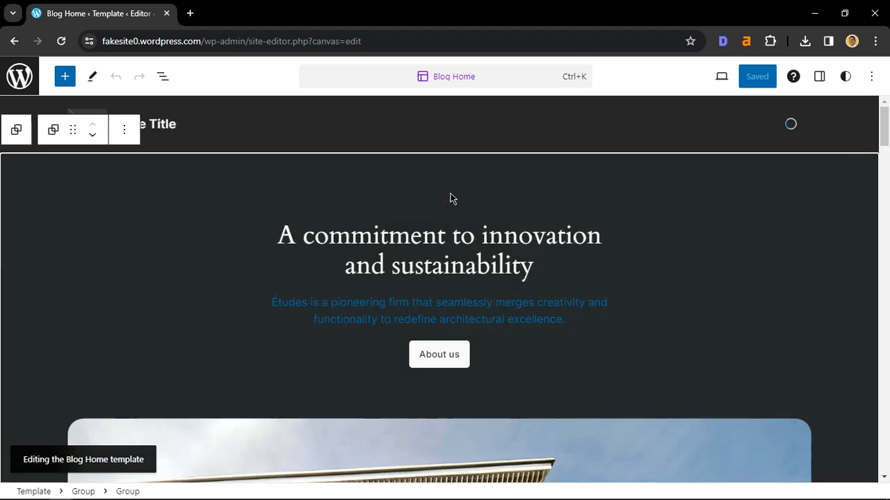
left_click(436, 236)
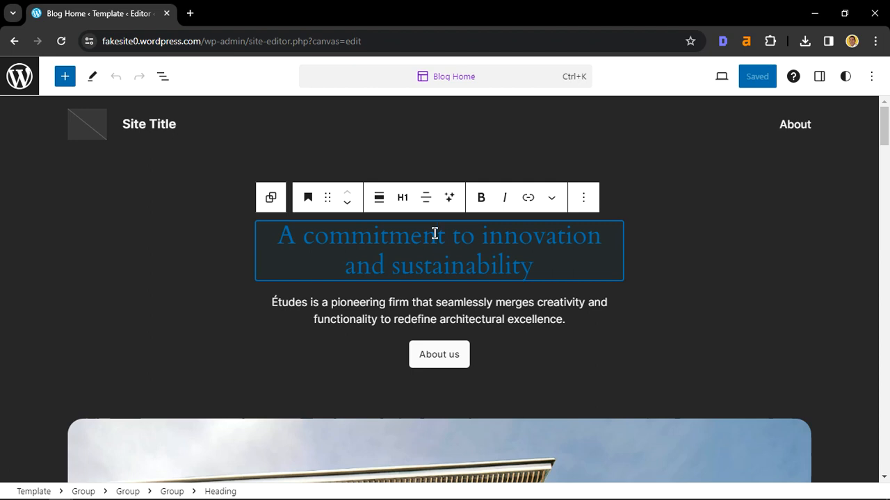
key("ctrl+a")
key("BackSpace")
type("Fake Site")
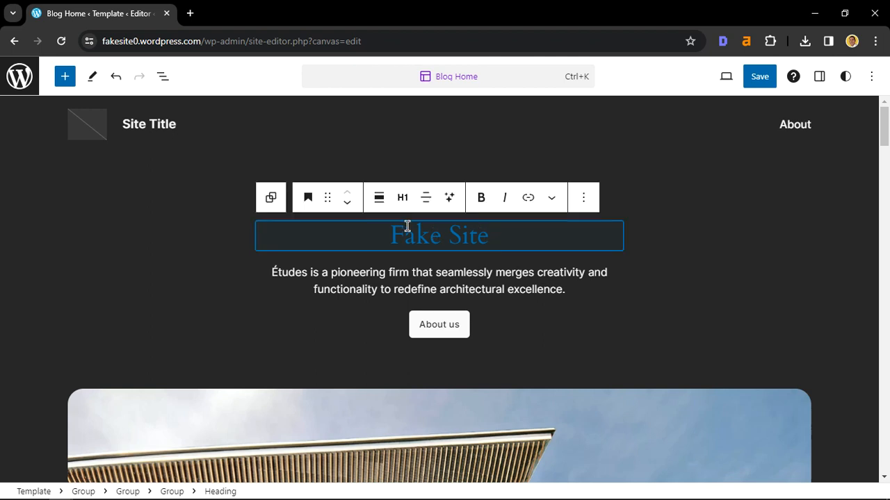
Change the label of the button below the intro paragraph to "Call Us".
left_click(401, 292)
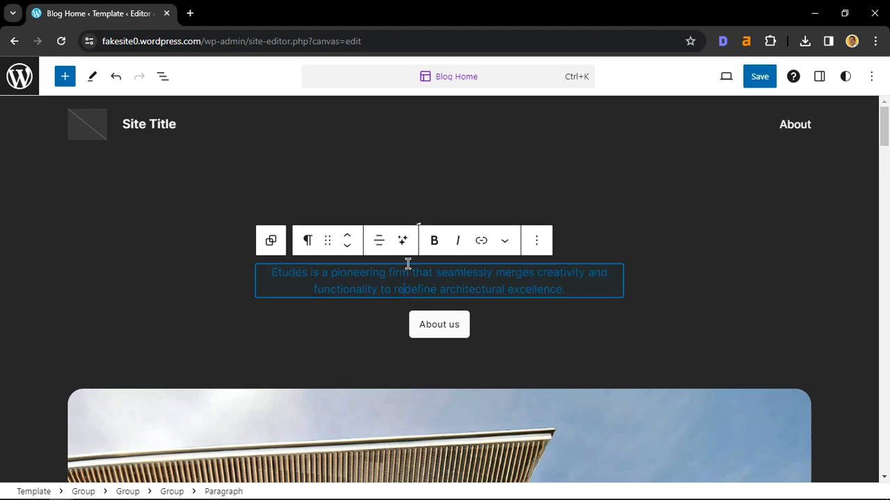
left_click(441, 329)
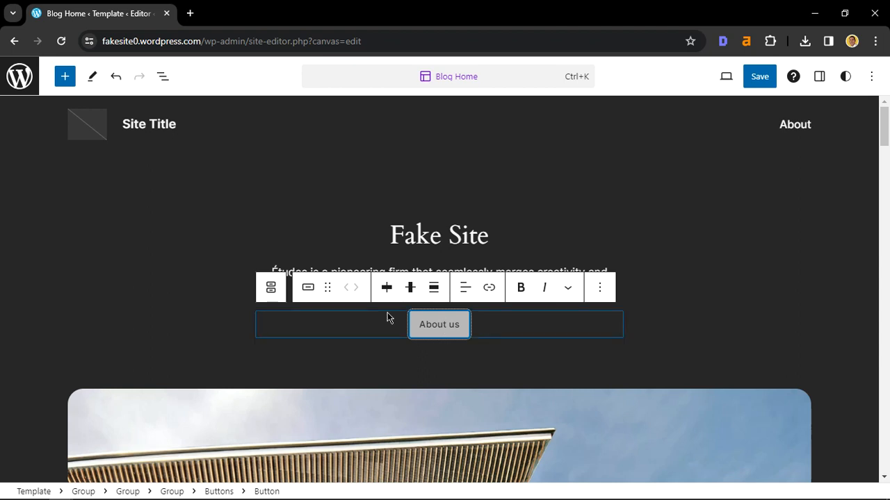
triple_click(461, 326)
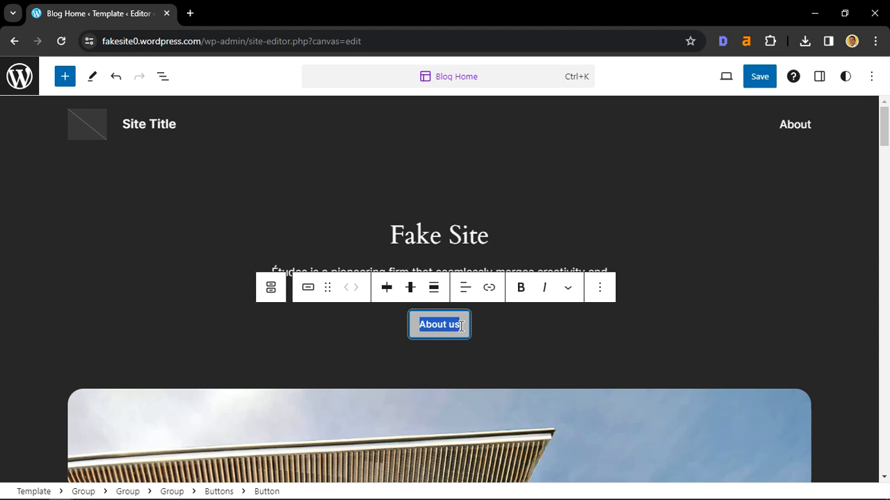
type("Call Us")
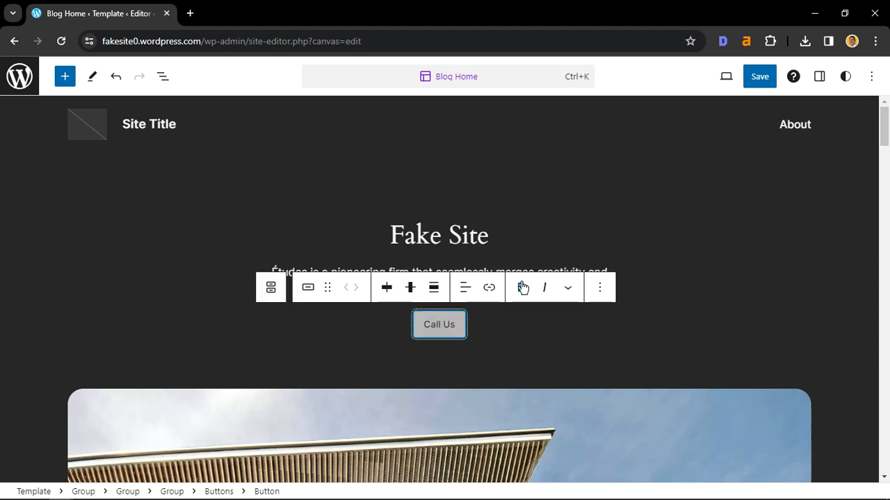
left_click(520, 287)
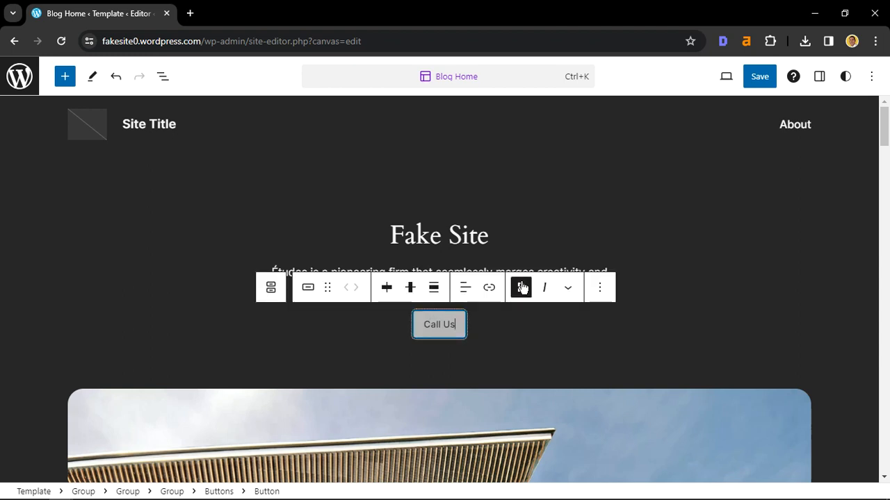
left_click(521, 232)
Examine the rest of the Blog Home template, from the large building image through the services section to the footer.
scroll(628, 306, "down", 3)
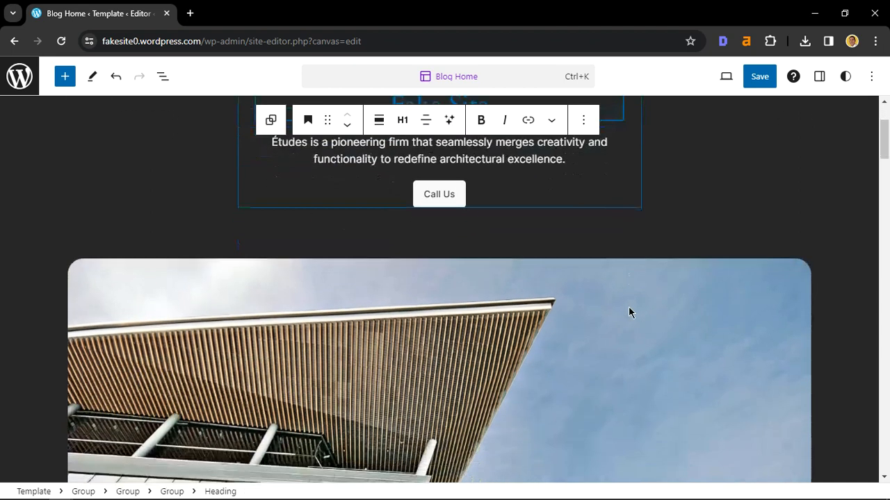
left_click(488, 266)
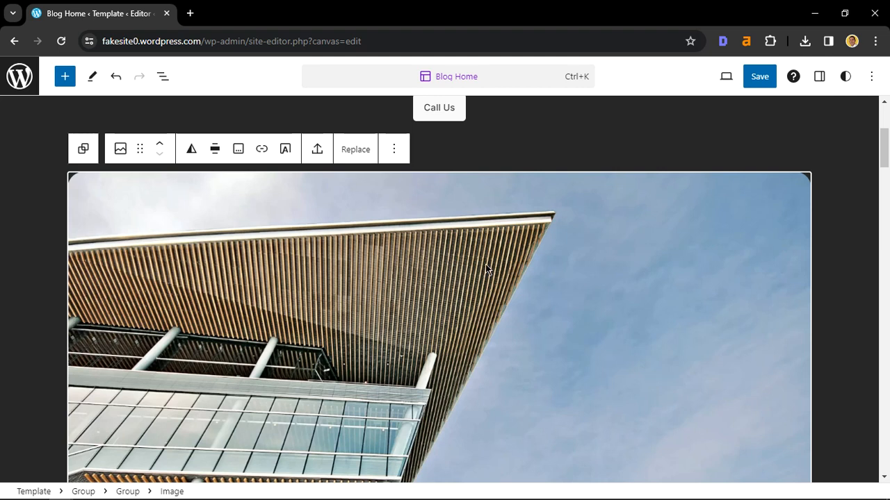
scroll(485, 268, "down", 6)
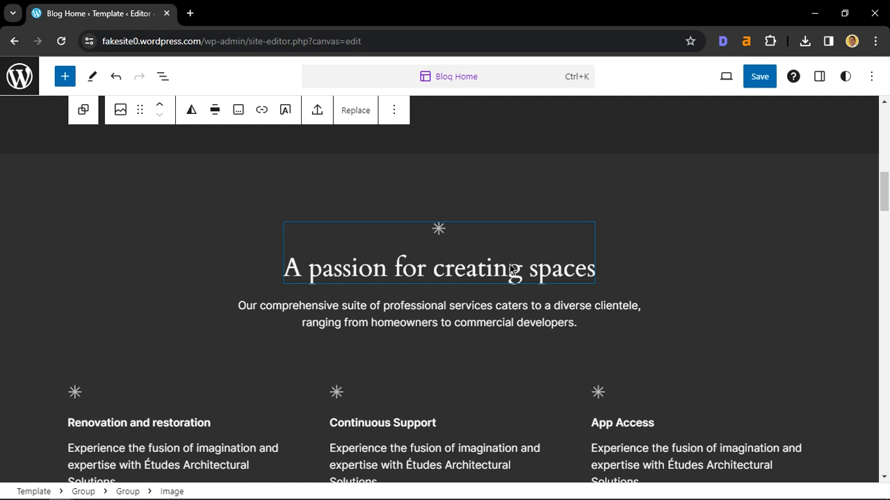
left_click(510, 269)
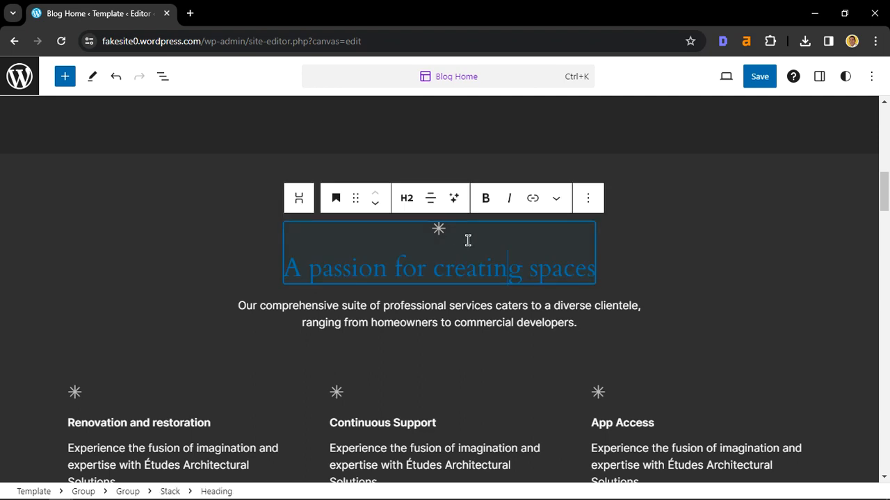
left_click(439, 311)
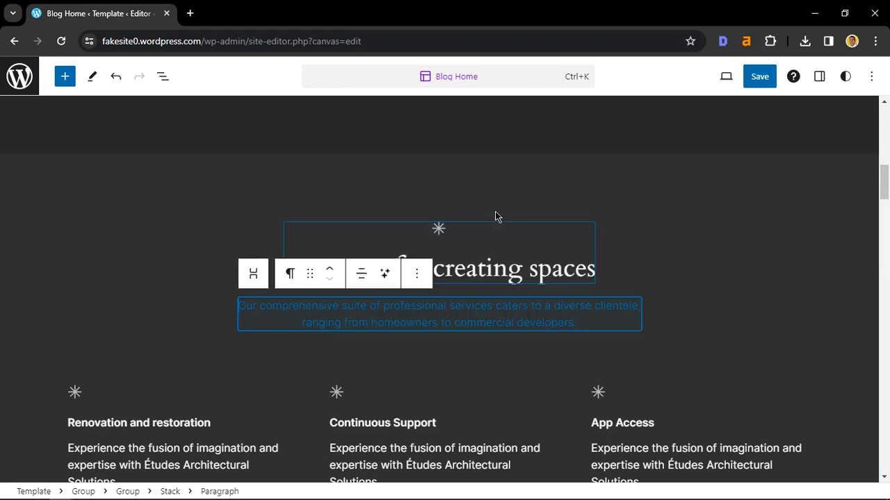
scroll(695, 334, "down", 15)
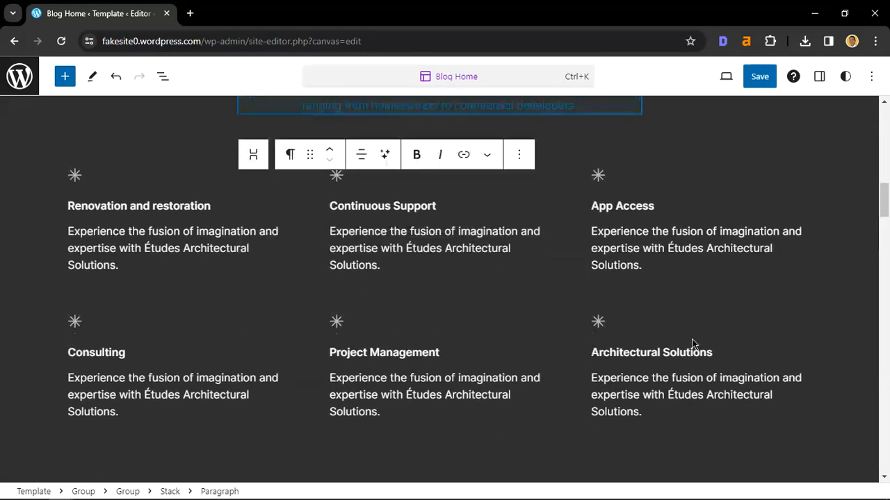
scroll(762, 313, "down", 15)
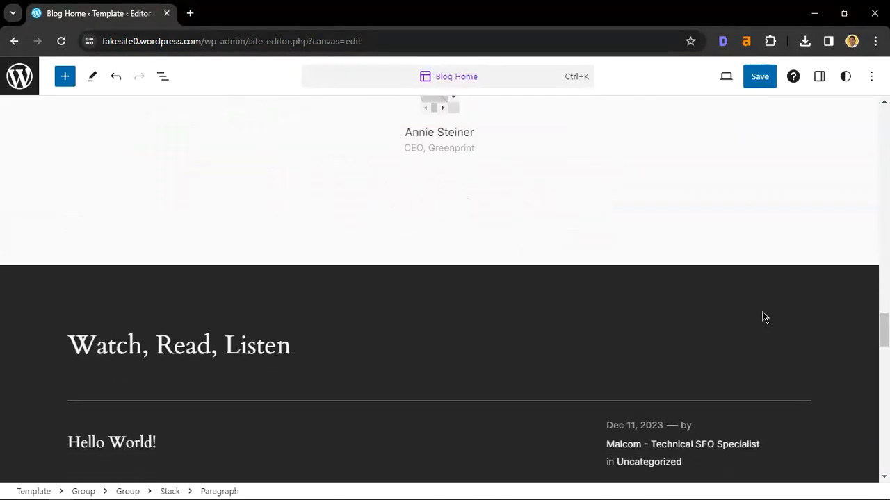
scroll(763, 317, "down", 6)
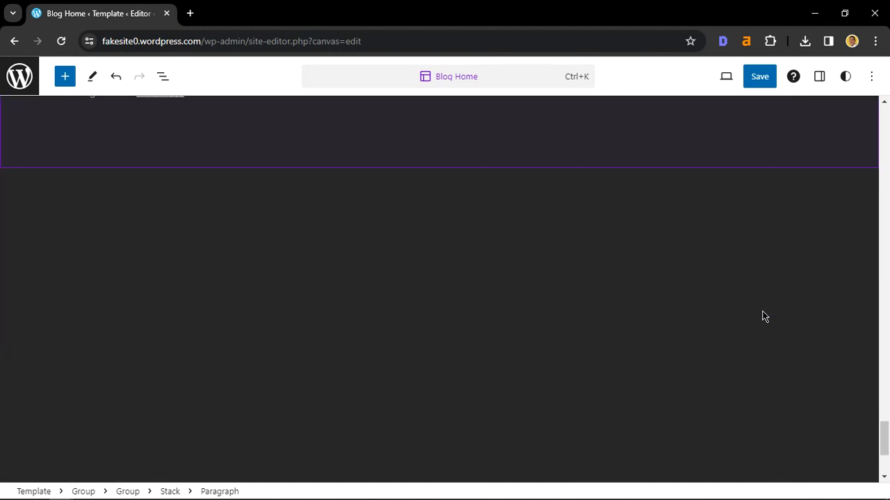
scroll(763, 317, "up", 6)
scroll(763, 317, "down", 1)
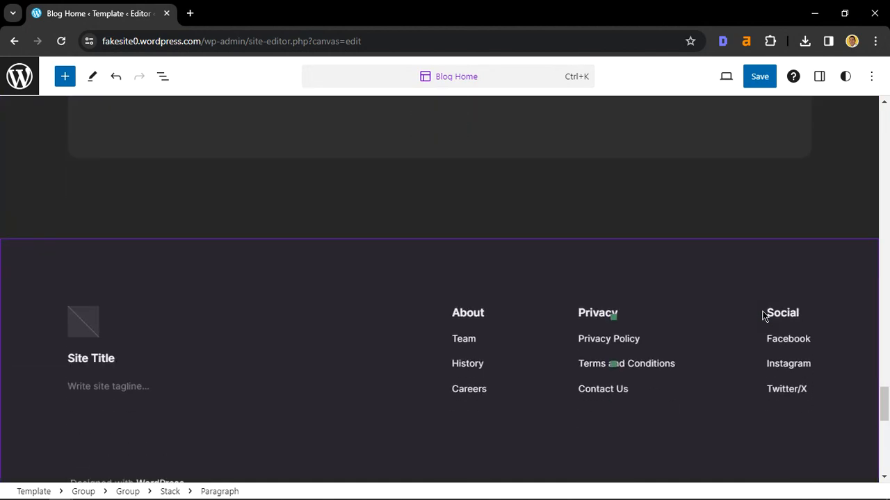
scroll(763, 315, "down", 1)
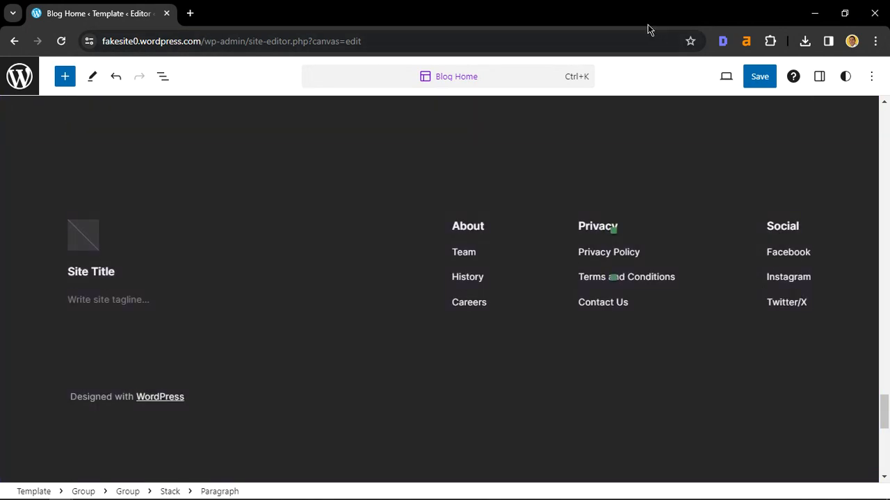
Save the changes to the Blog Home template and return to the site's My Home dashboard.
left_click(750, 79)
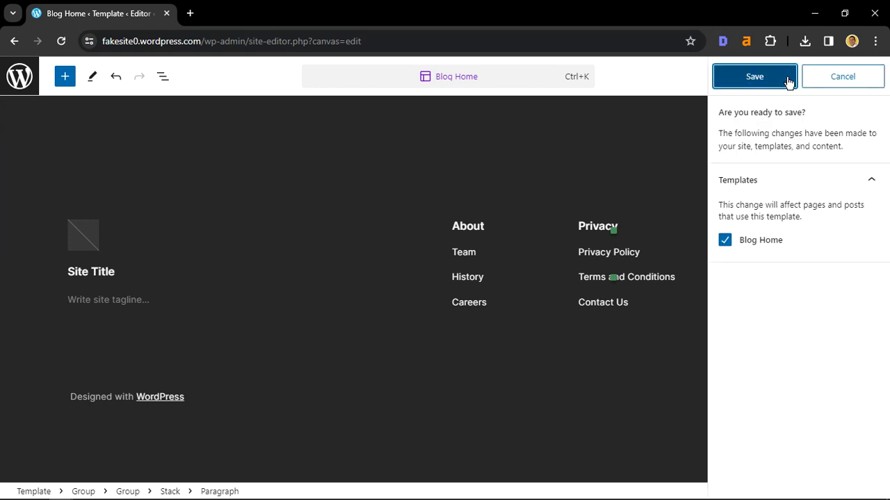
left_click(787, 80)
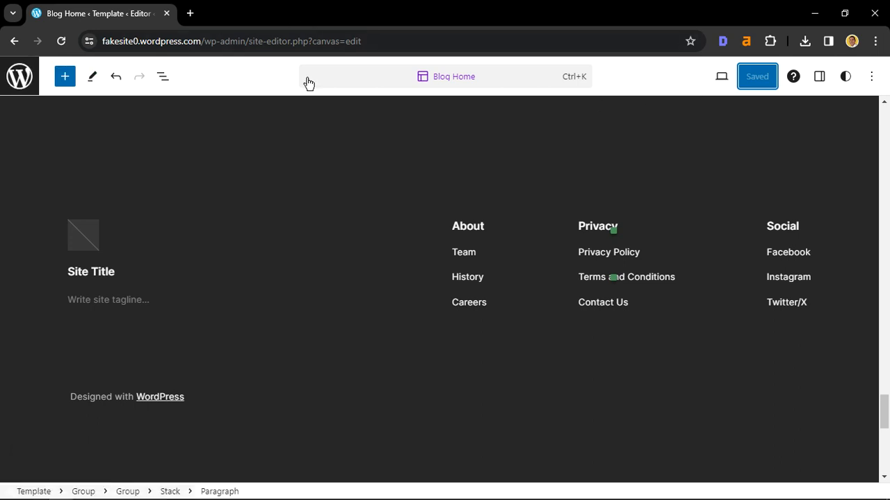
left_click(873, 75)
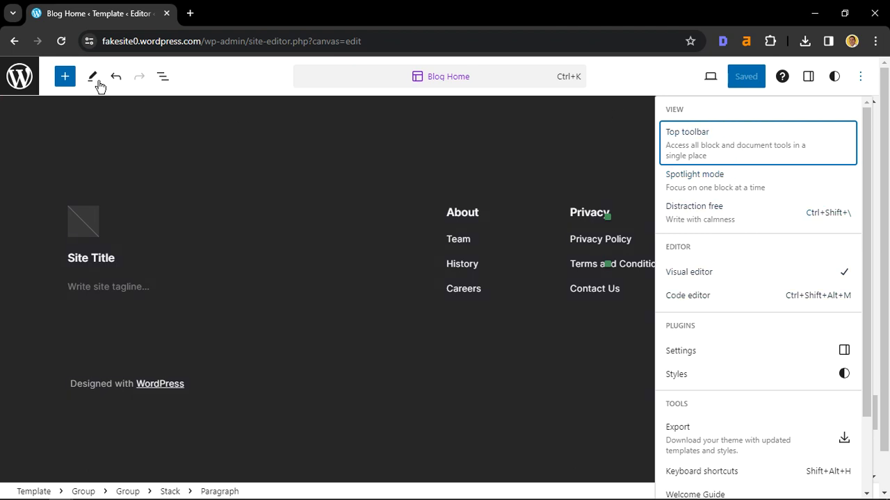
left_click(23, 70)
left_click(22, 69)
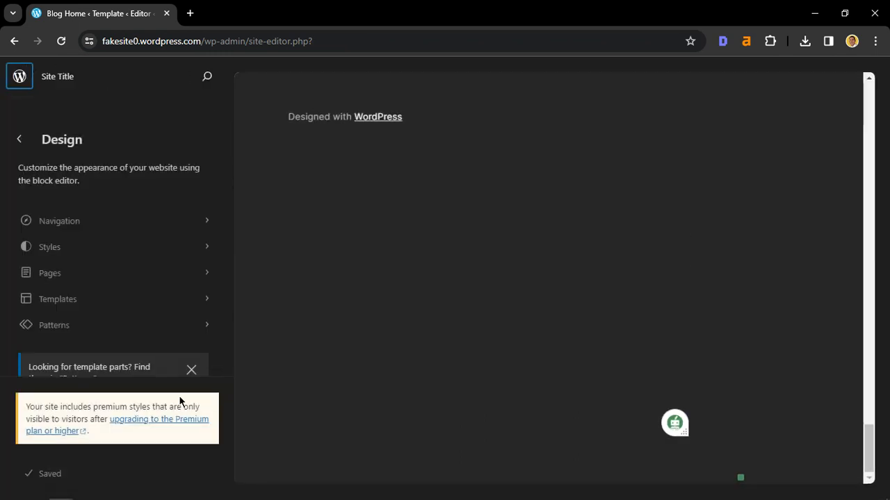
left_click(191, 369)
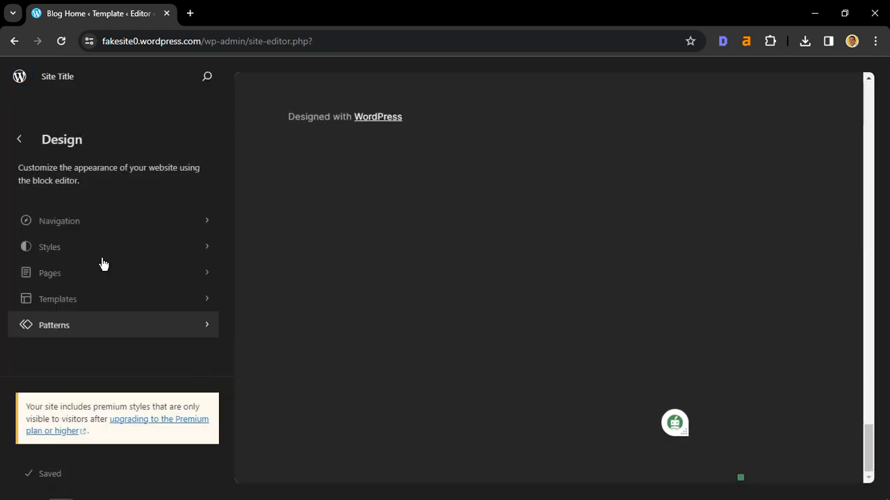
left_click(26, 139)
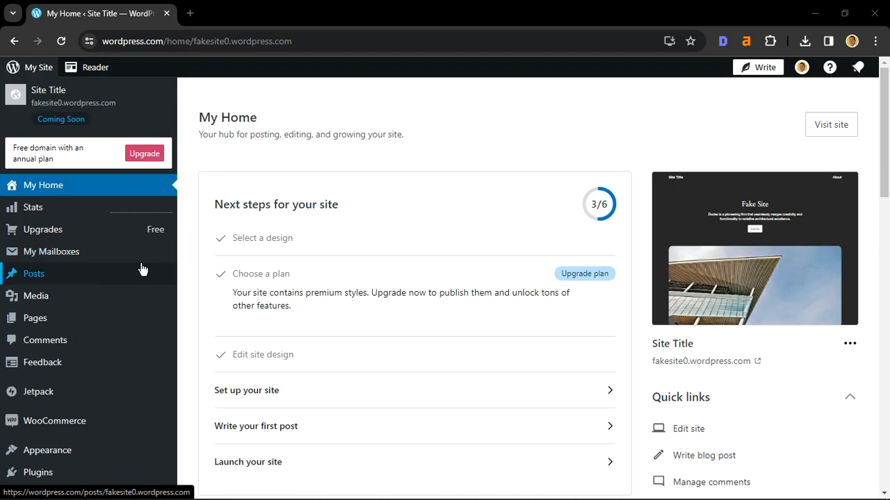
Go to the list of all pages and open the About page for editing.
scroll(141, 264, "down", 3)
scroll(141, 266, "down", 1)
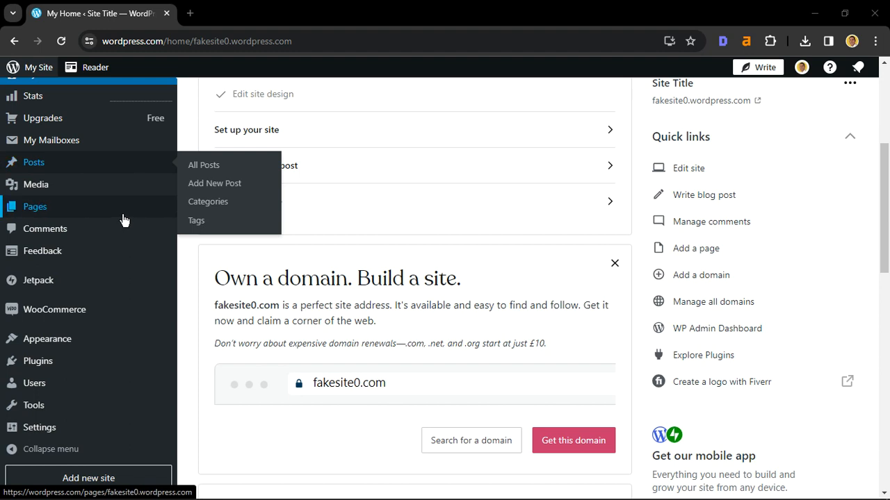
mouse_move(123, 208)
left_click(205, 211)
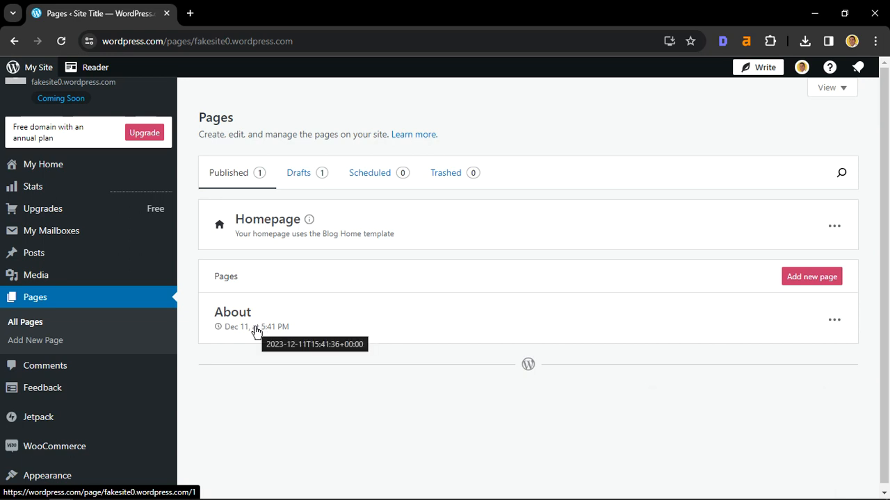
left_click(835, 324)
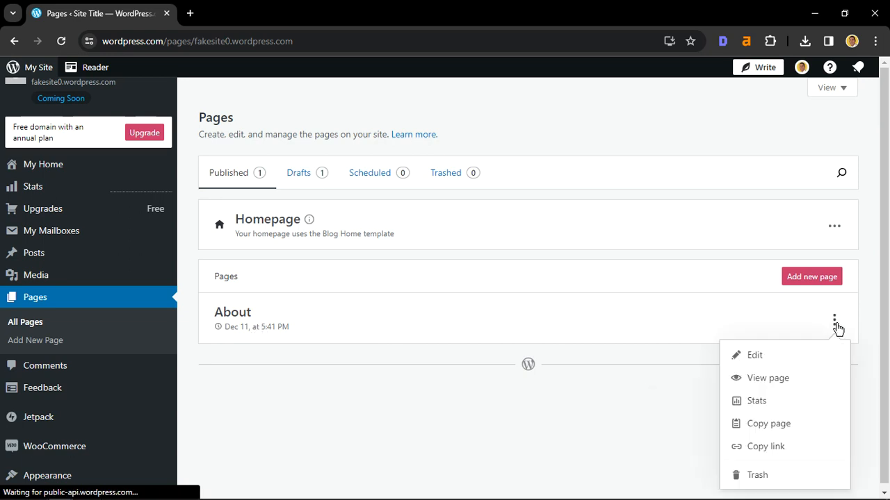
left_click(802, 356)
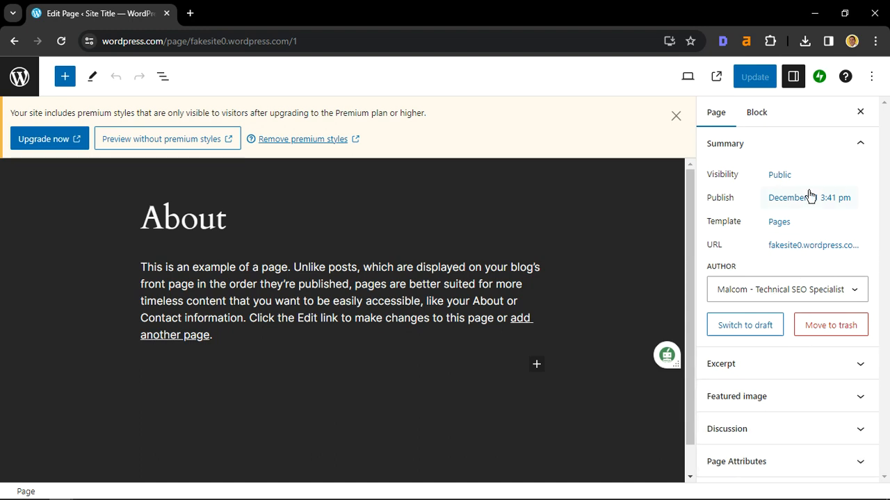
left_click(869, 76)
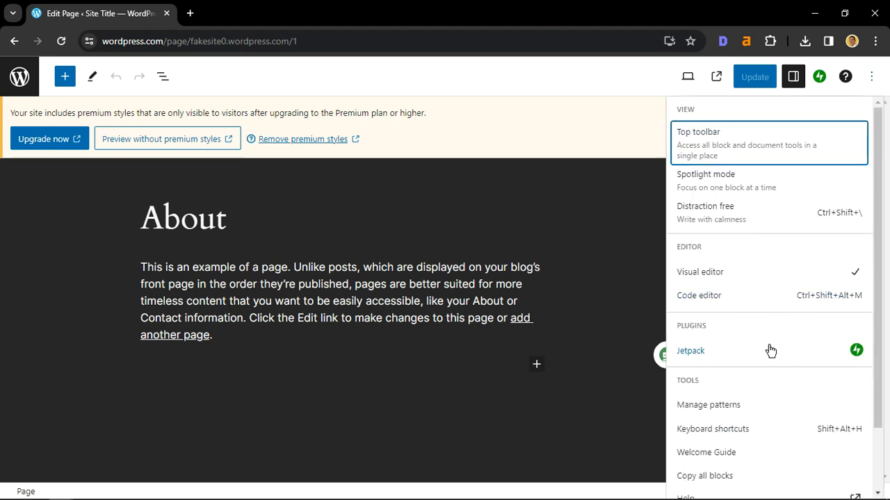
scroll(770, 351, "down", 1)
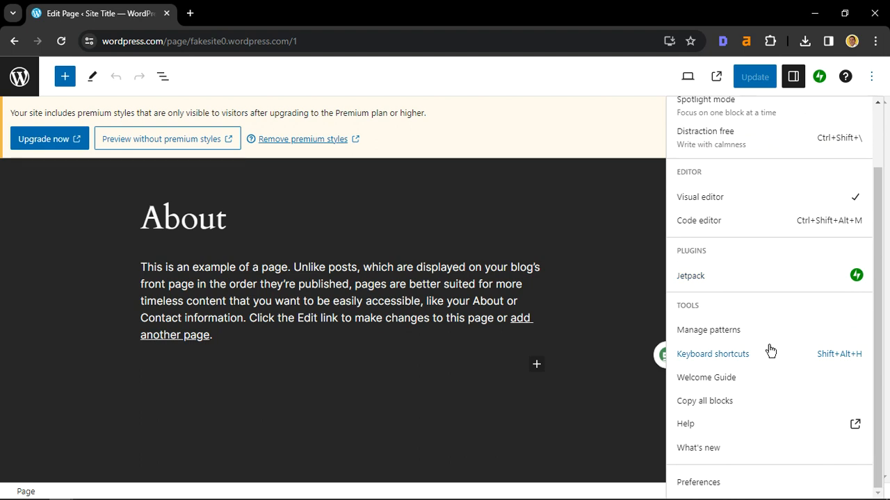
scroll(770, 350, "up", 1)
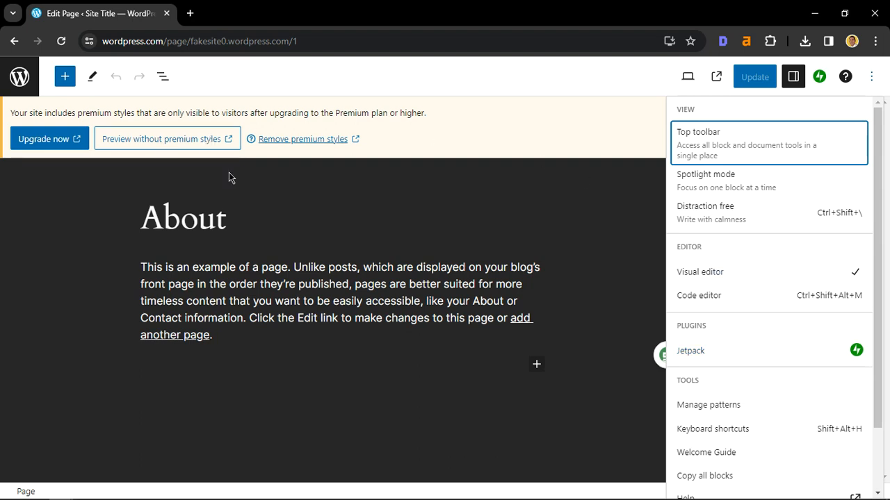
left_click(557, 74)
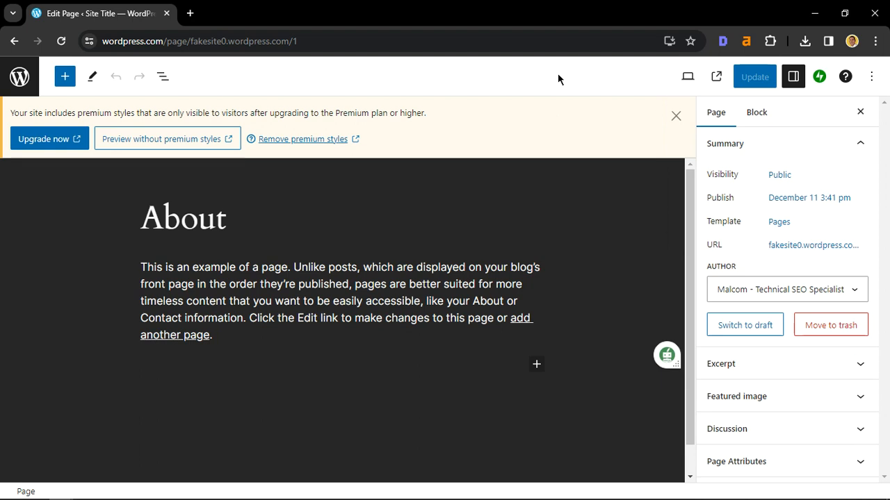